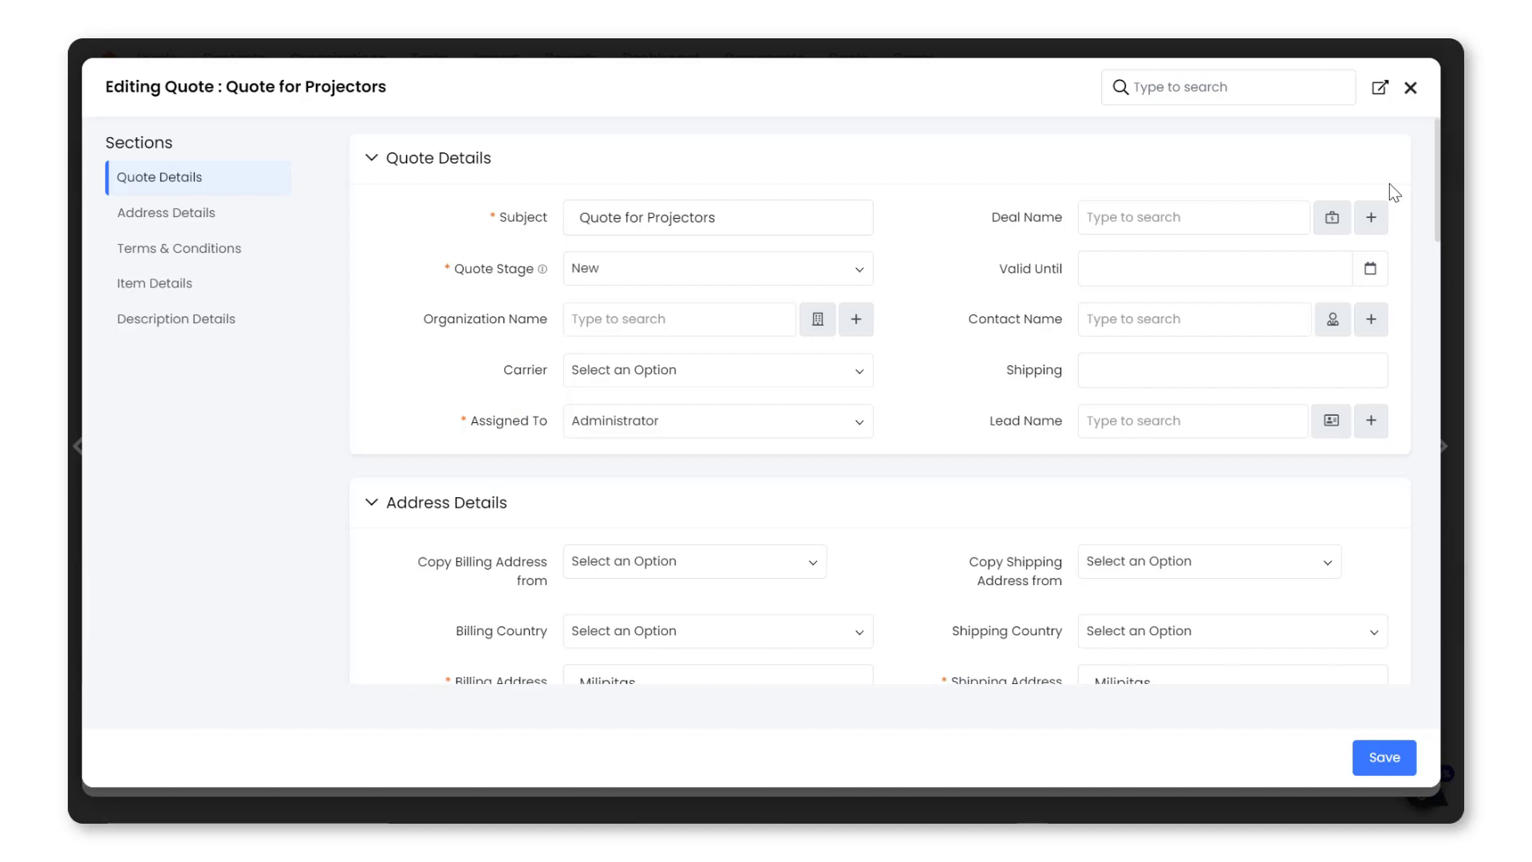
pyautogui.scroll(-4, 1390, 182)
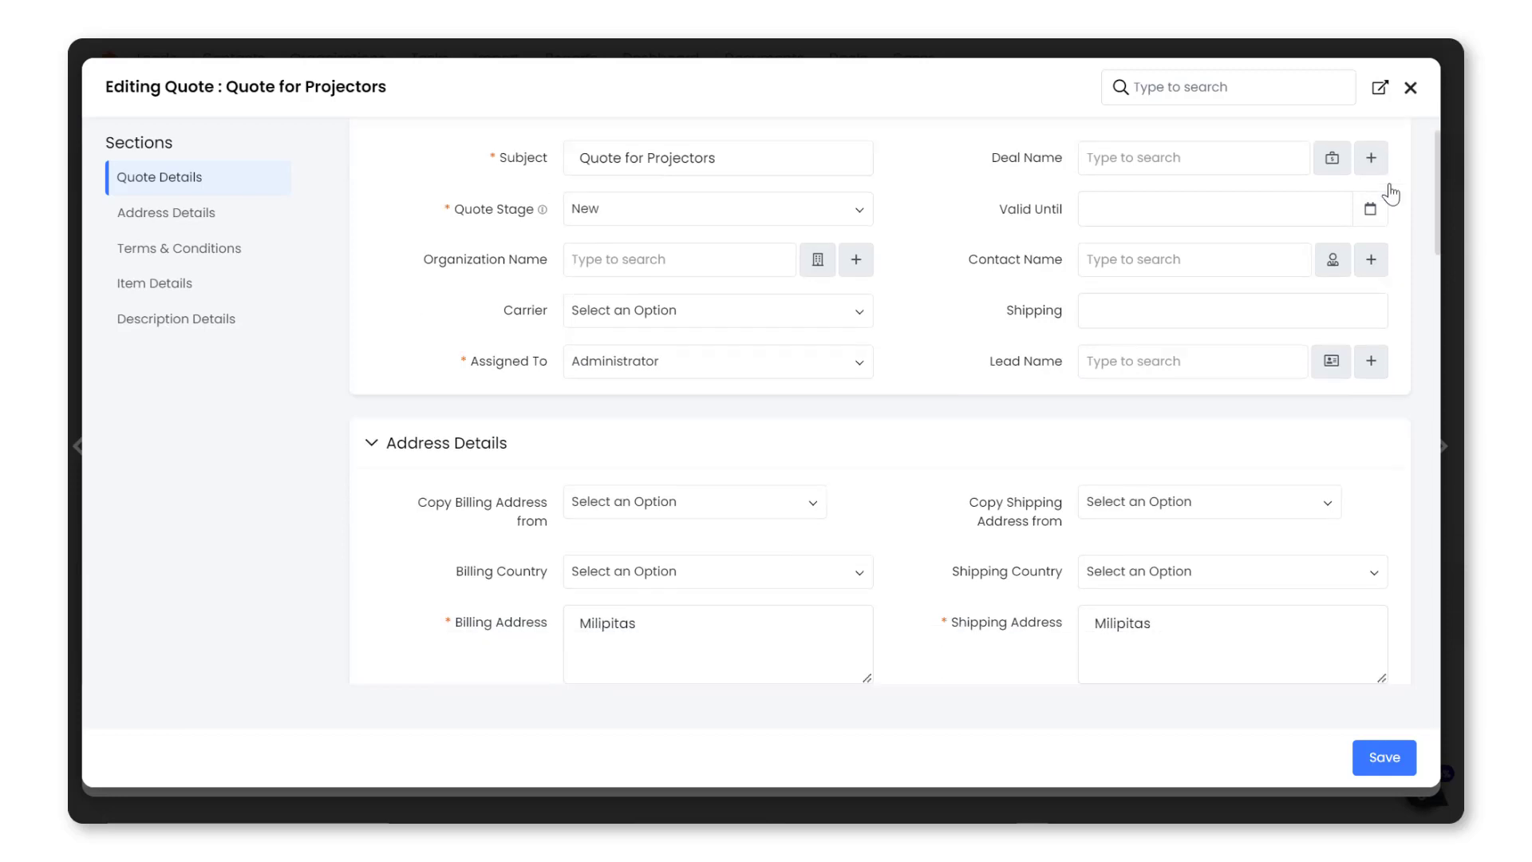
pyautogui.scroll(-3, 1390, 192)
pyautogui.scroll(-4, 1389, 192)
pyautogui.scroll(-4, 1391, 193)
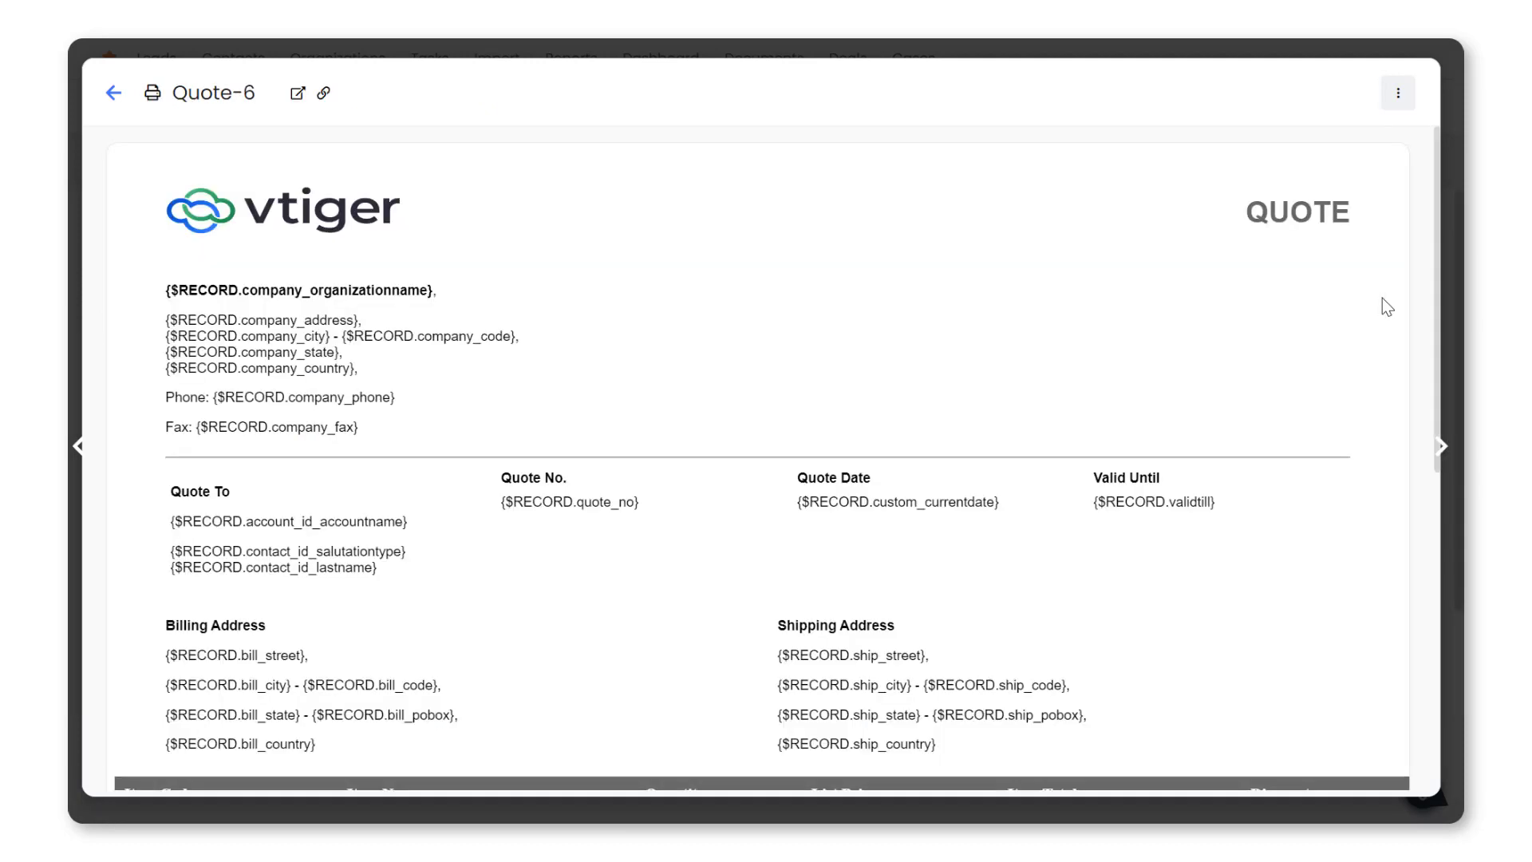
pyautogui.scroll(-5, 1383, 298)
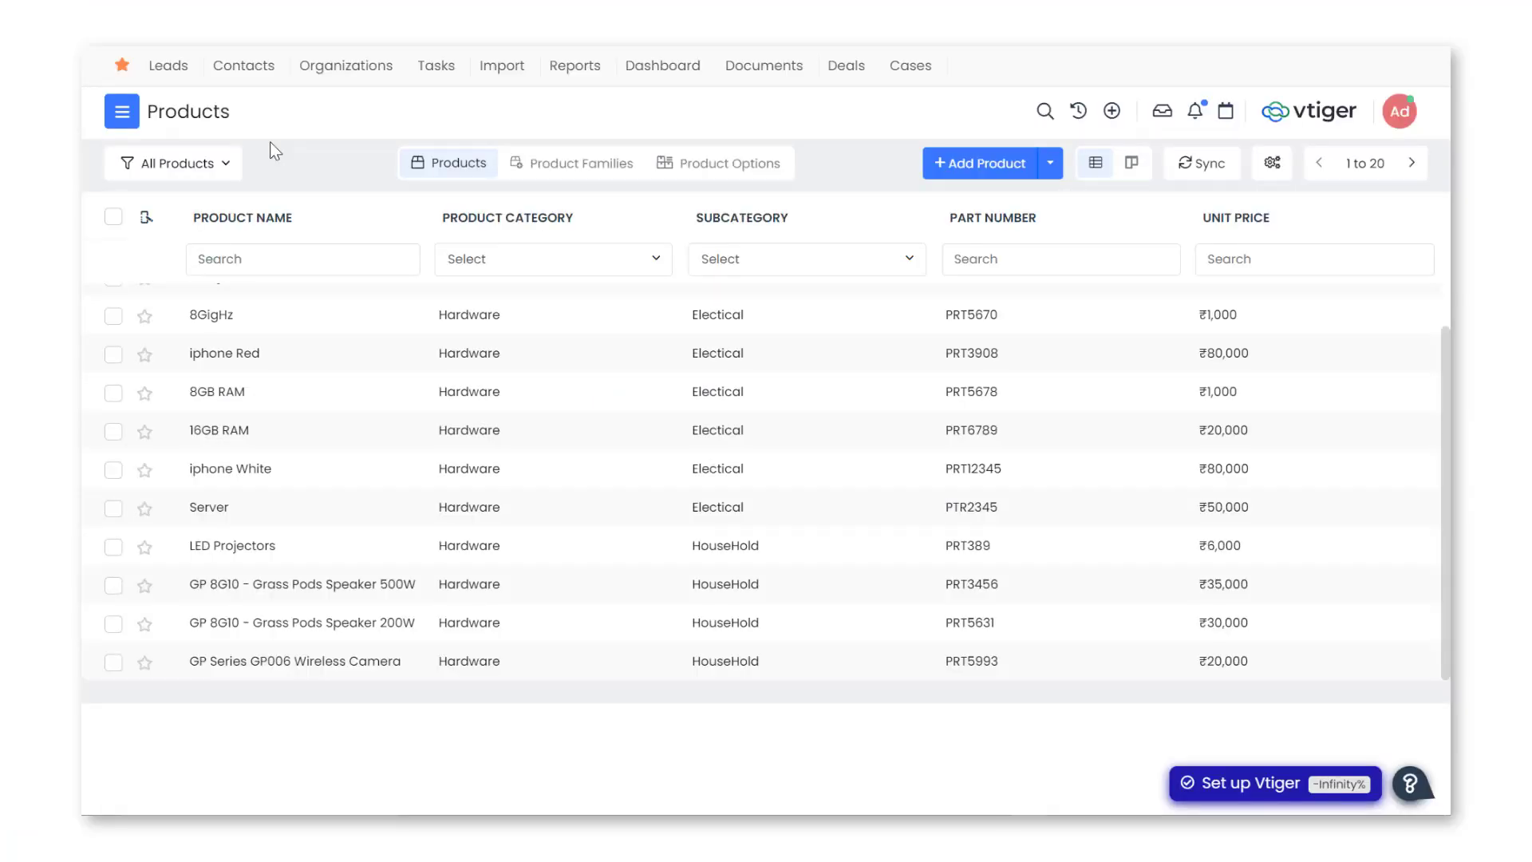
# Start a new product and leave its Product Type set to Solo
pyautogui.click(120, 111)
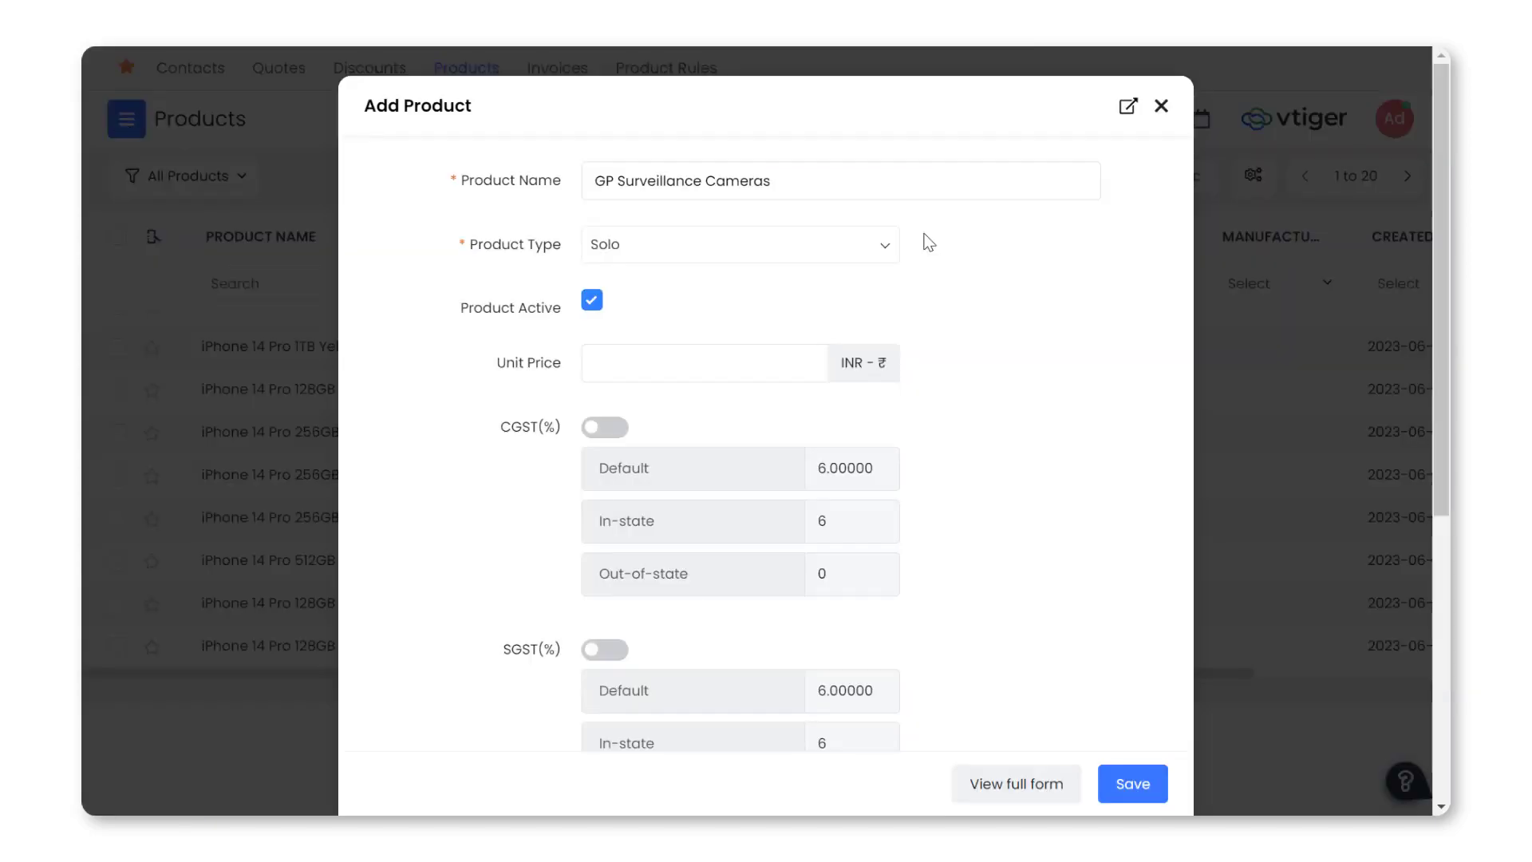
pyautogui.click(886, 246)
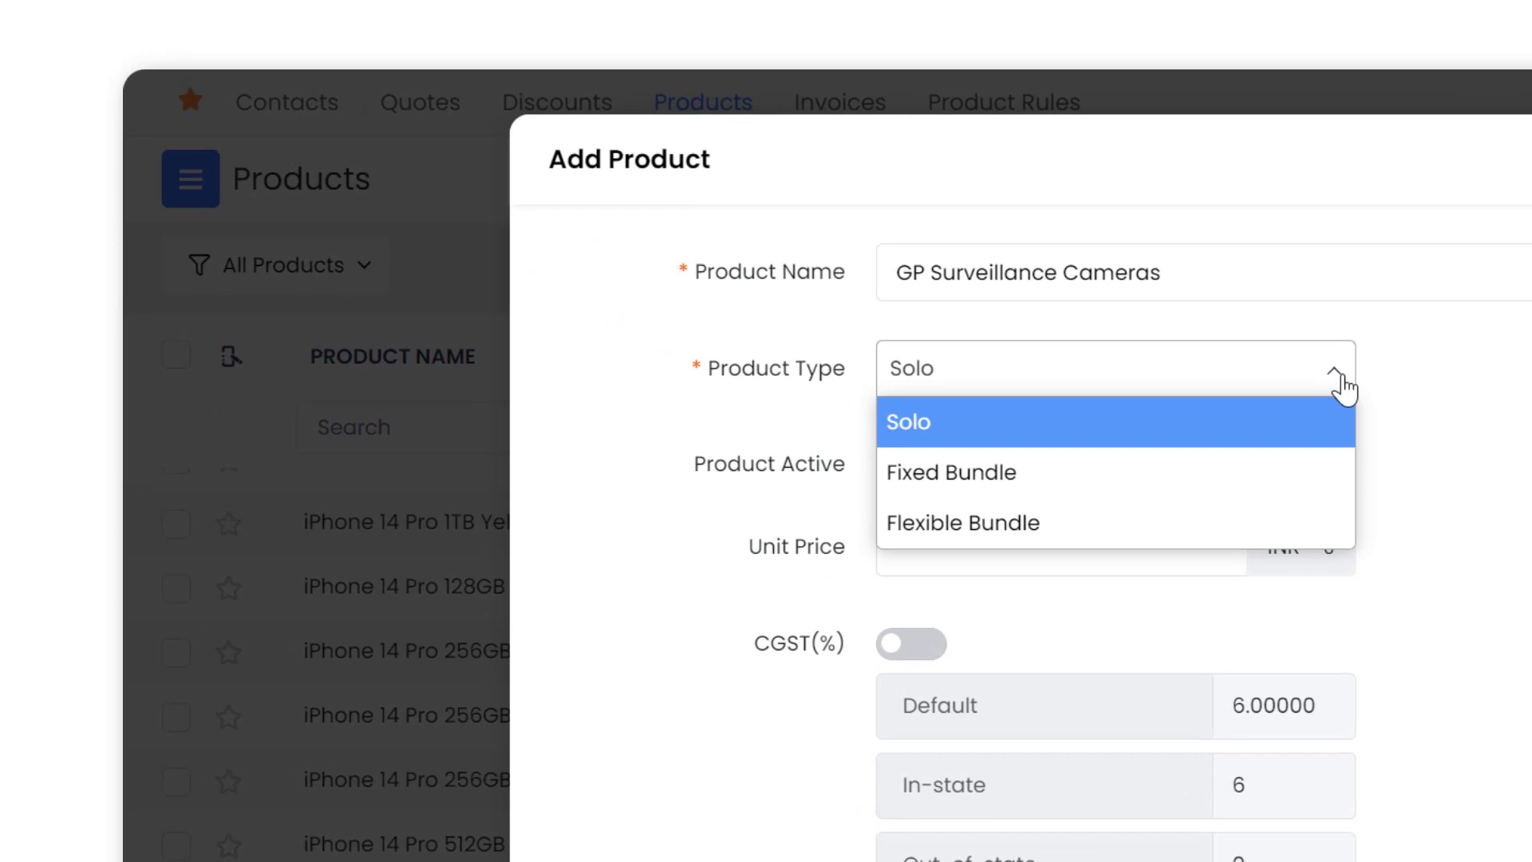
pyautogui.click(1431, 387)
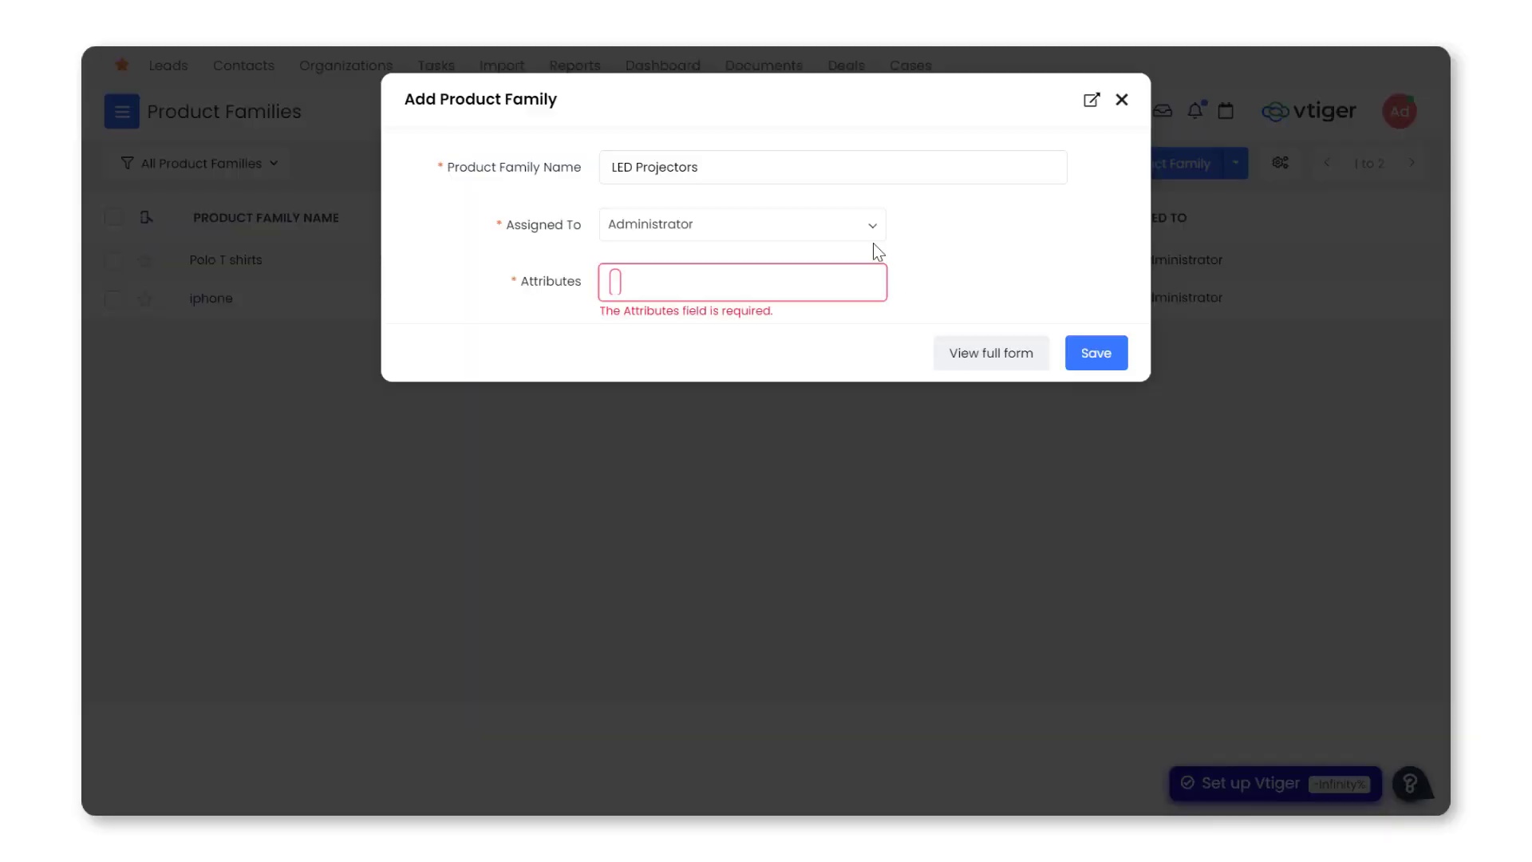
# Assign the LED Projectors family to Team Selling and add Color as its attribute
pyautogui.click(872, 242)
pyautogui.click(651, 356)
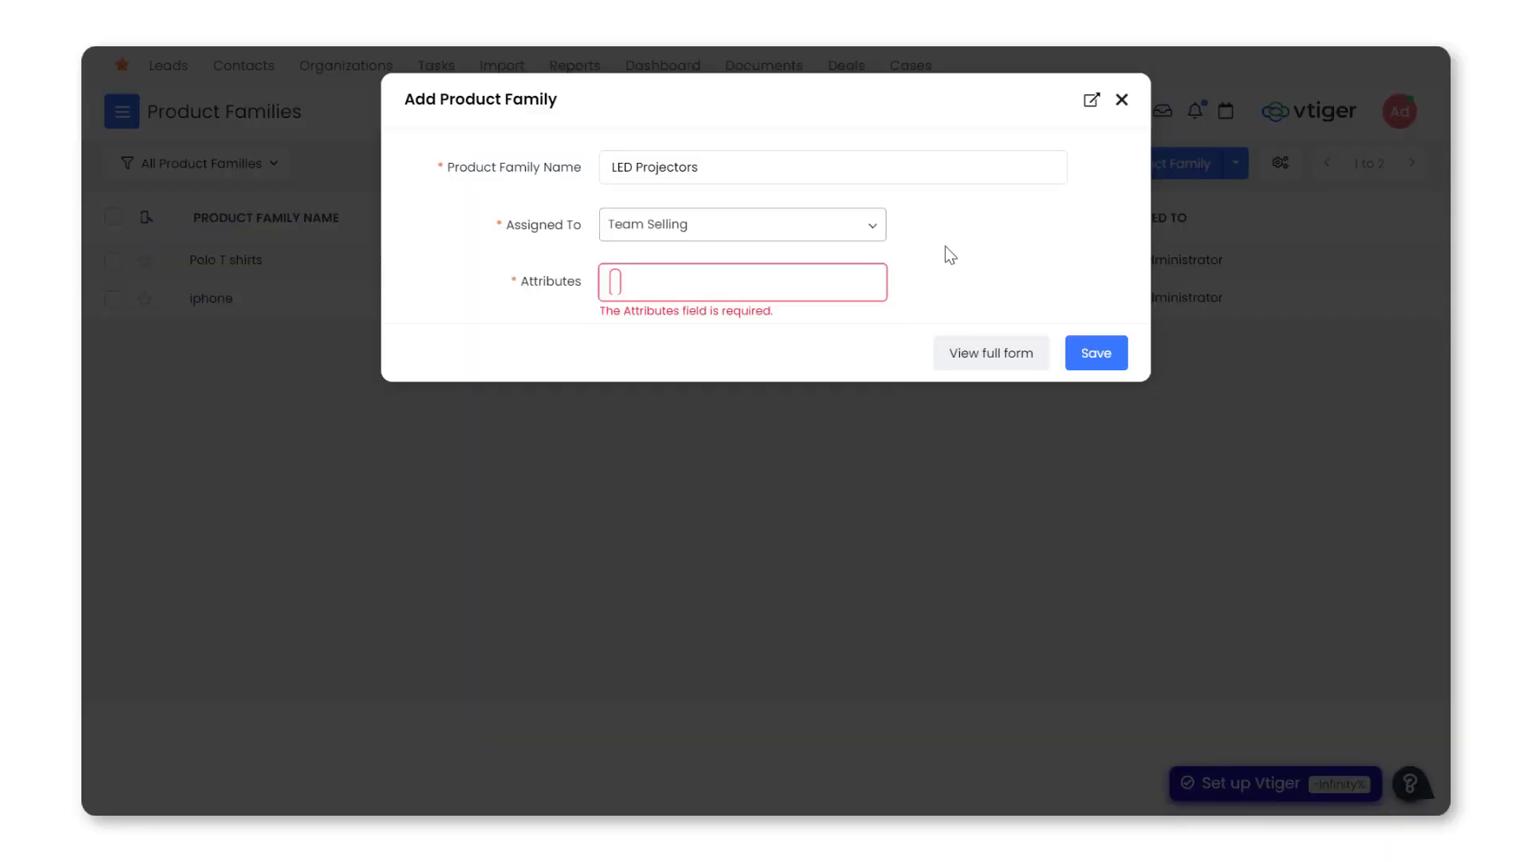
pyautogui.click(785, 276)
pyautogui.click(746, 316)
# Add White and Black as the Color attribute values
pyautogui.click(706, 345)
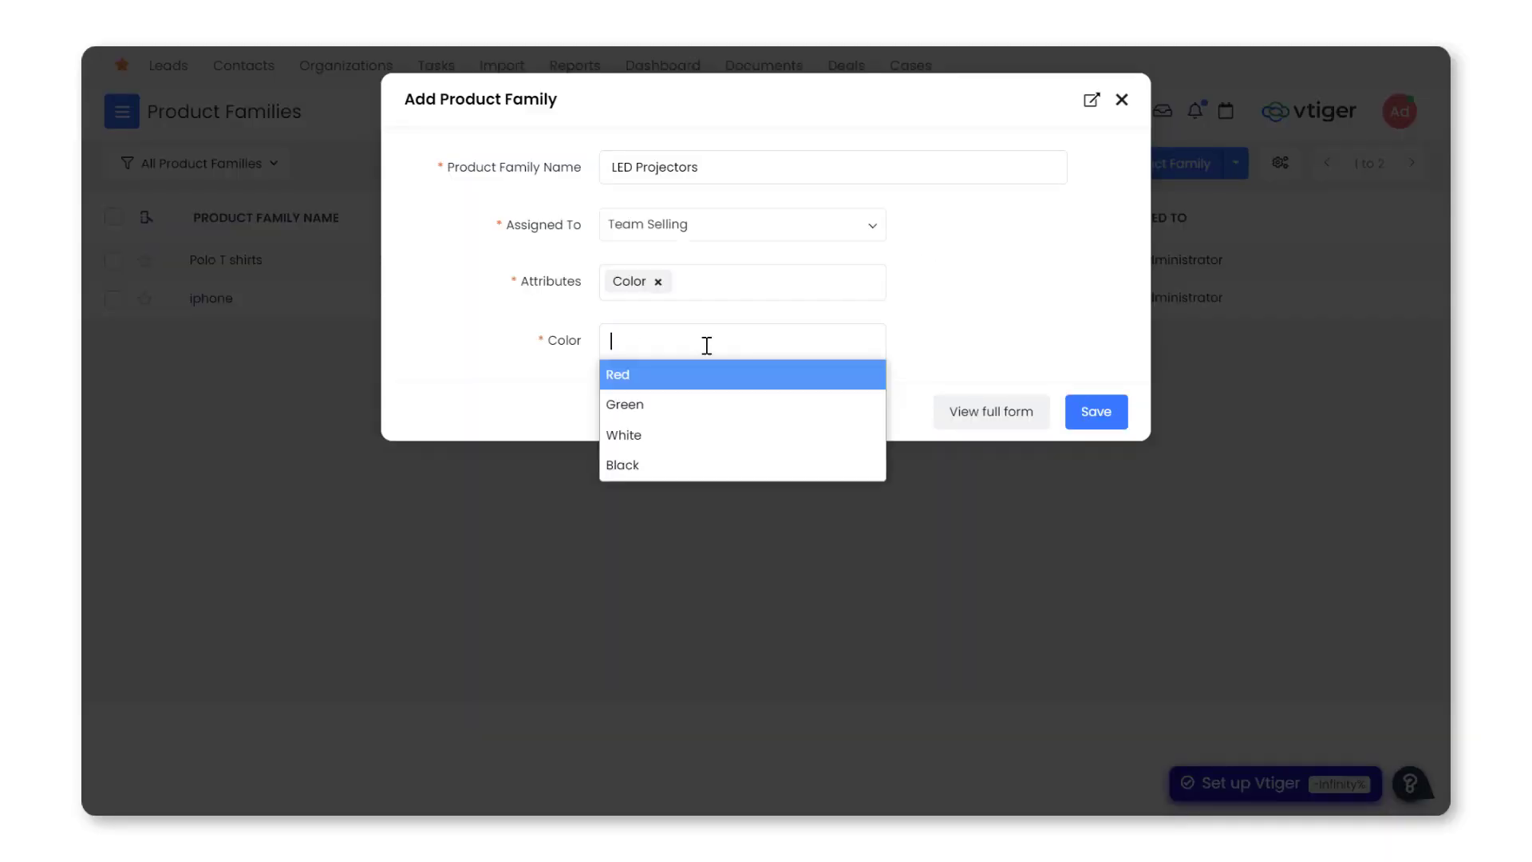
pyautogui.click(636, 436)
pyautogui.click(640, 442)
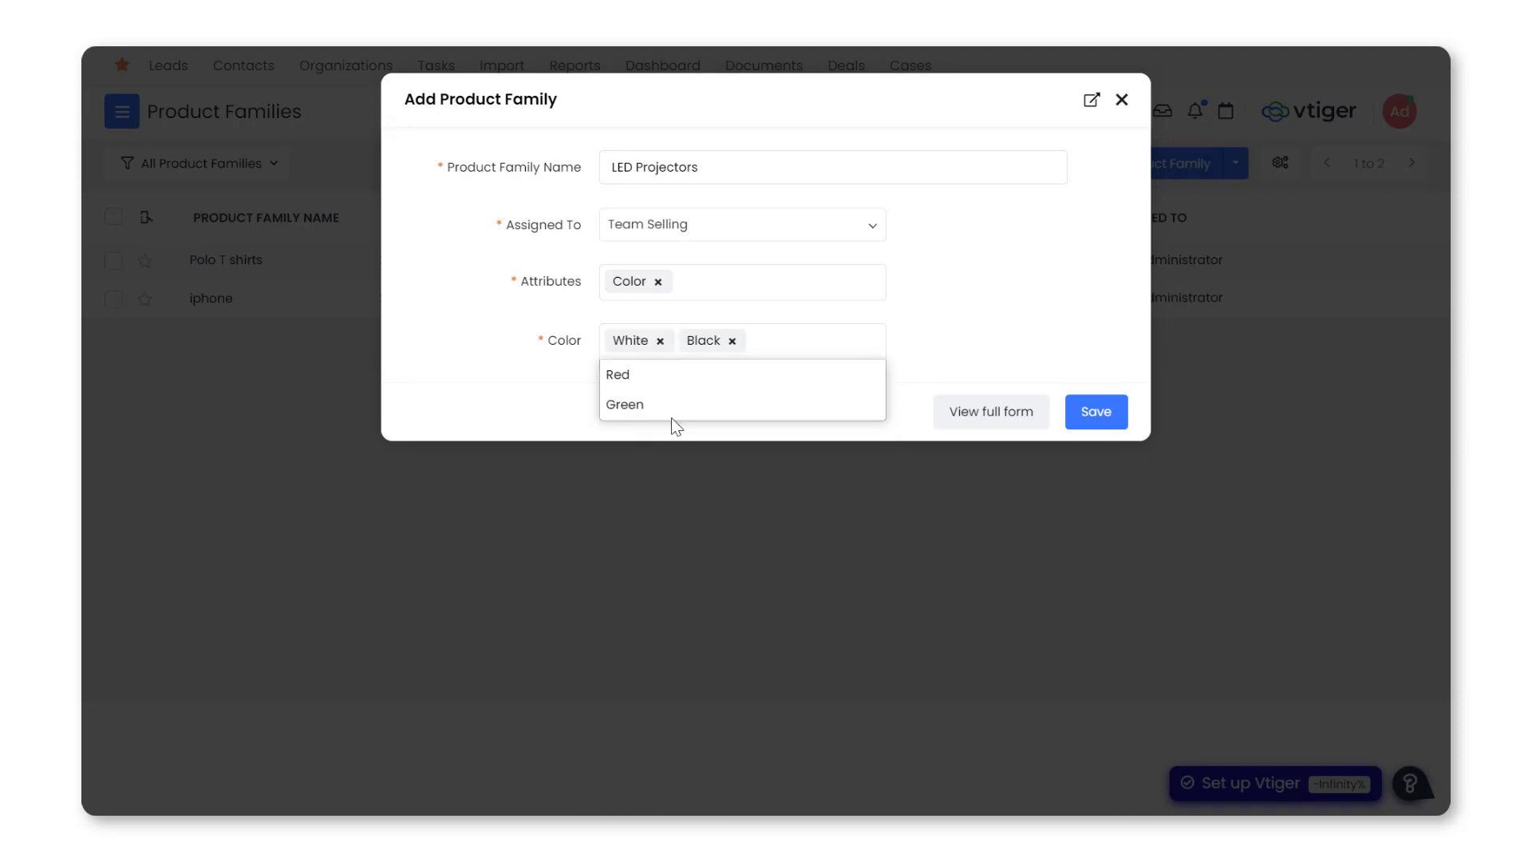
pyautogui.click(949, 330)
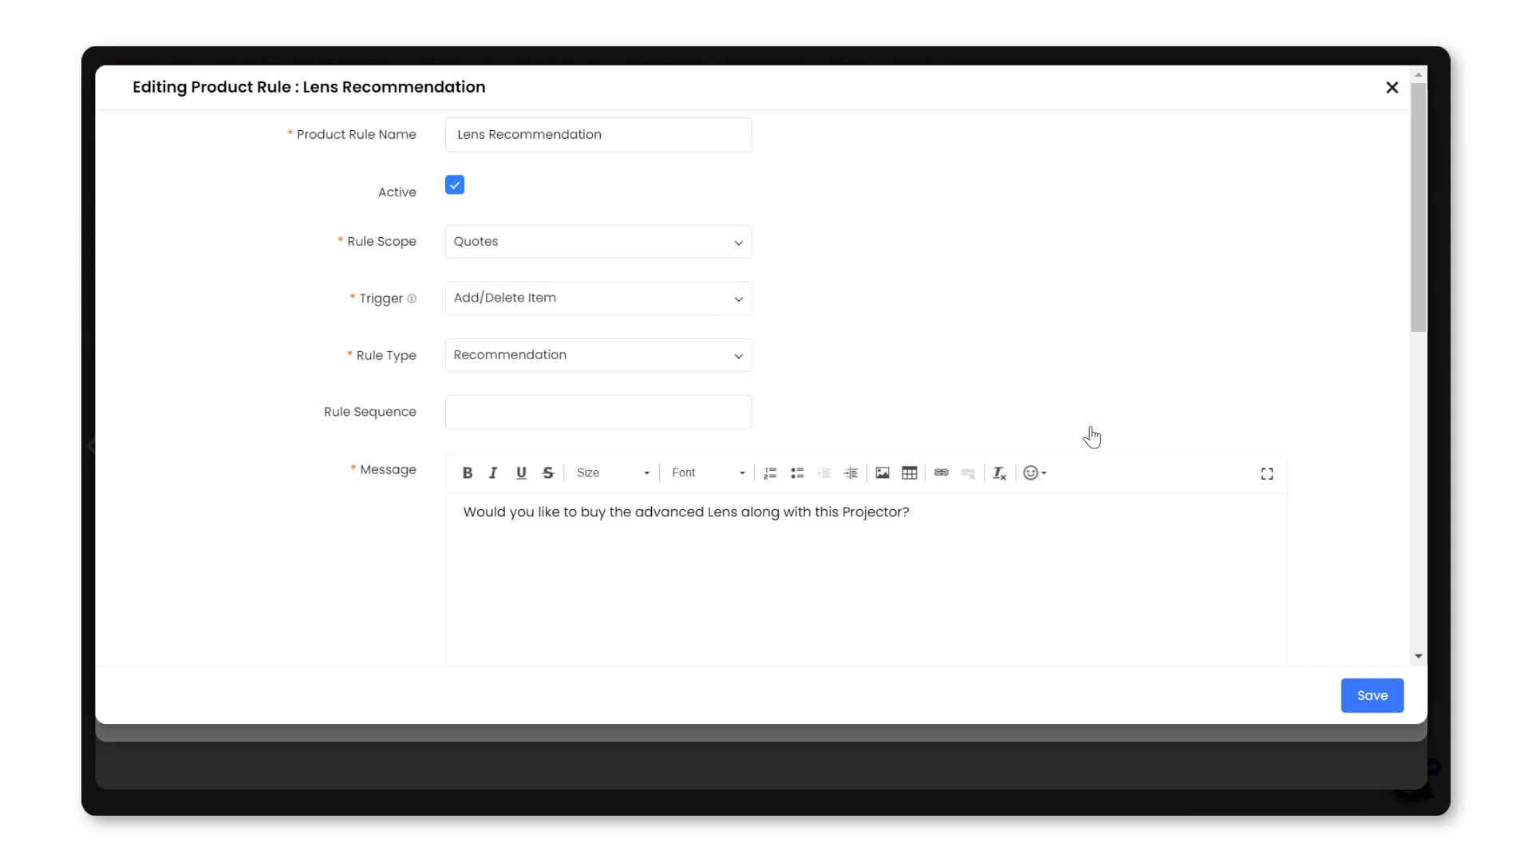
# Check the Lens Recommendation rule's scope choices, keeping Quotes, then list its trigger options
pyautogui.click(738, 243)
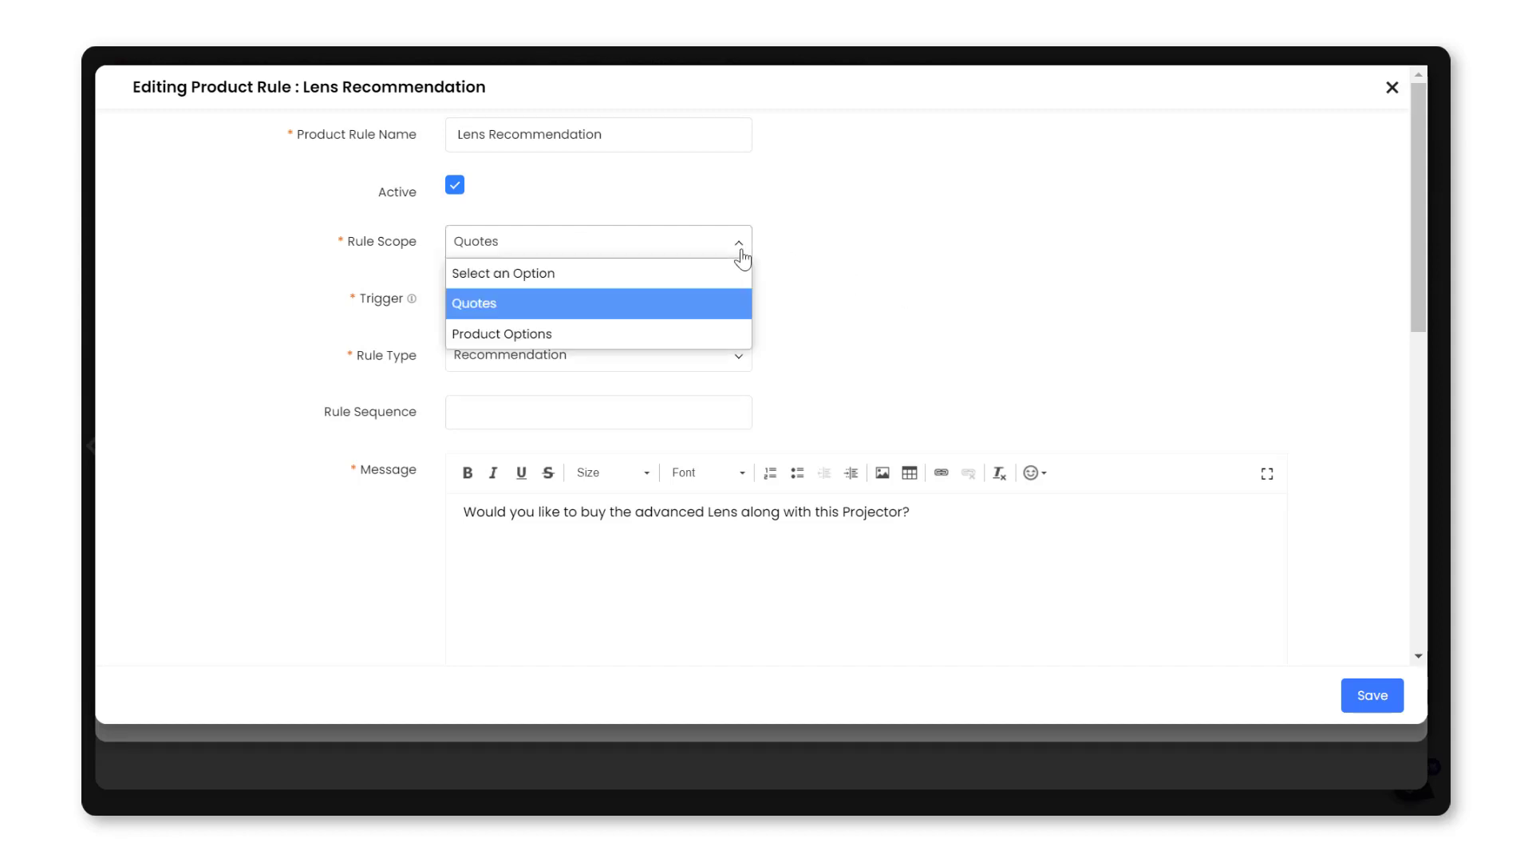
pyautogui.click(902, 211)
pyautogui.click(736, 299)
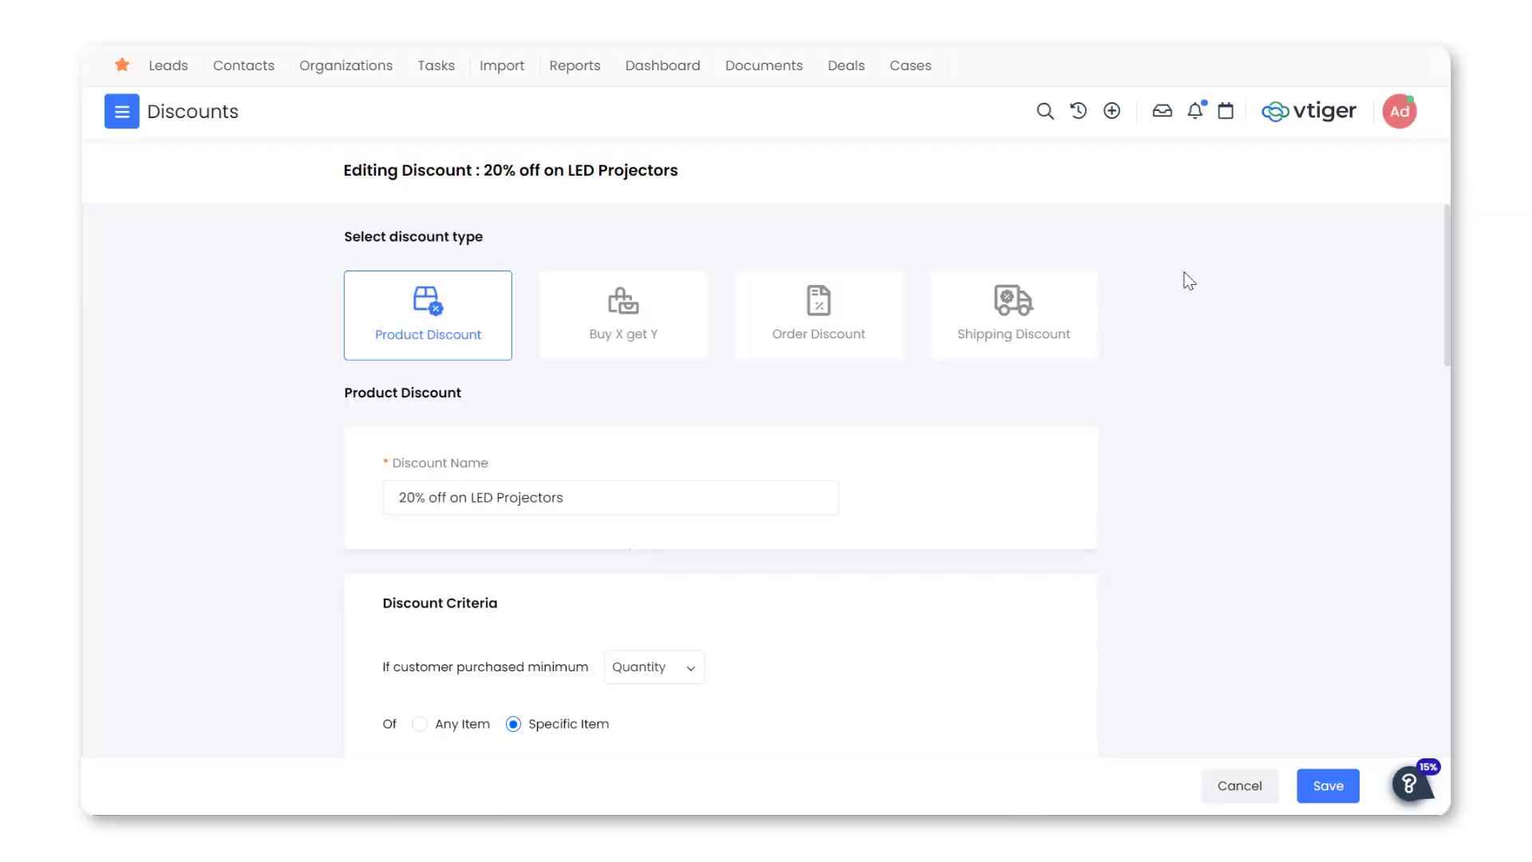
pyautogui.scroll(-2, 1189, 282)
pyautogui.scroll(-3, 1190, 282)
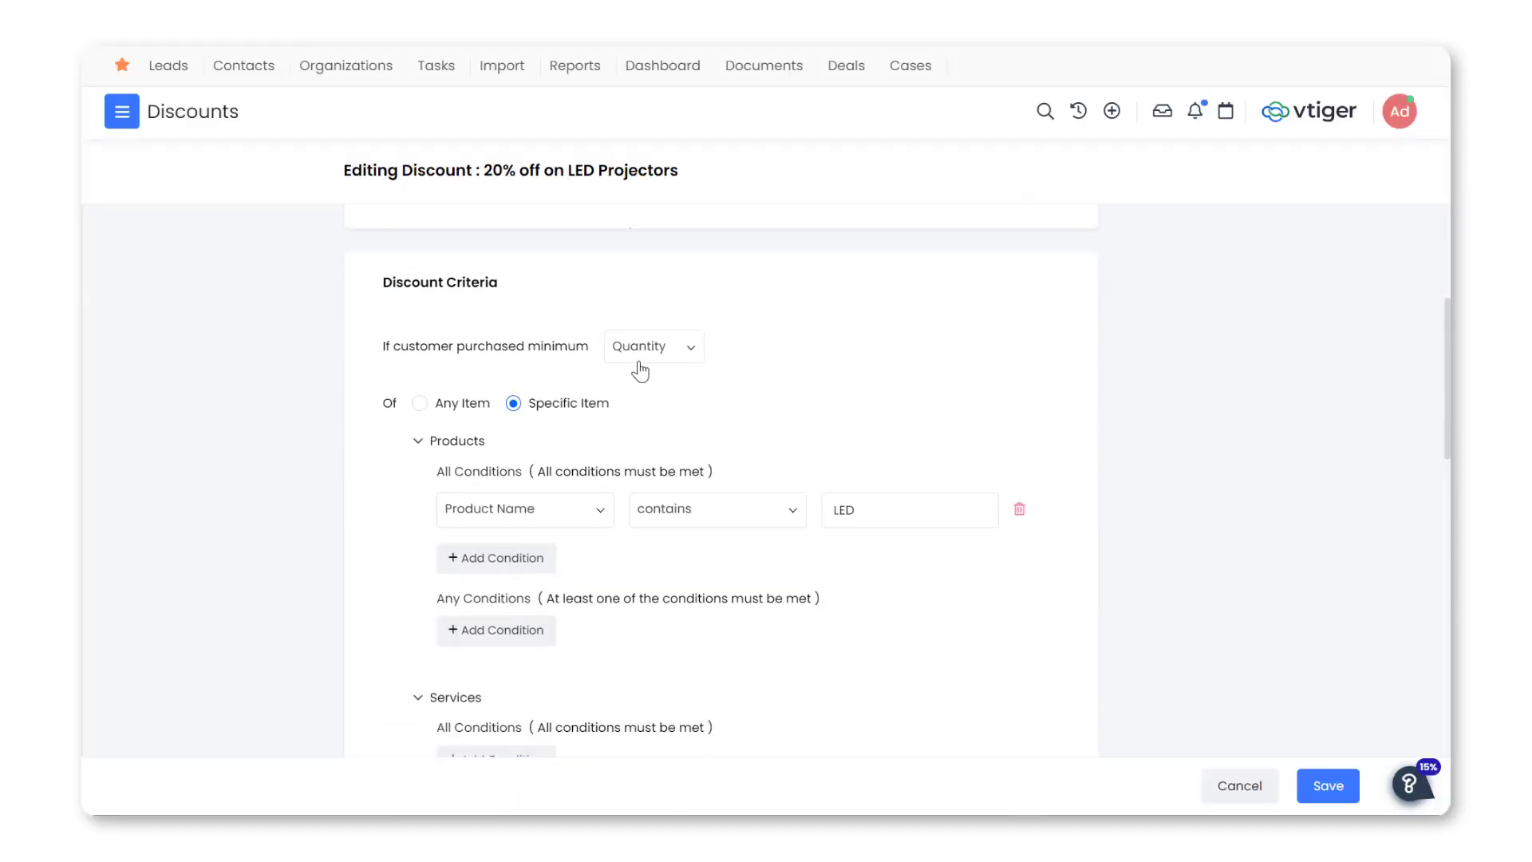
pyautogui.click(417, 404)
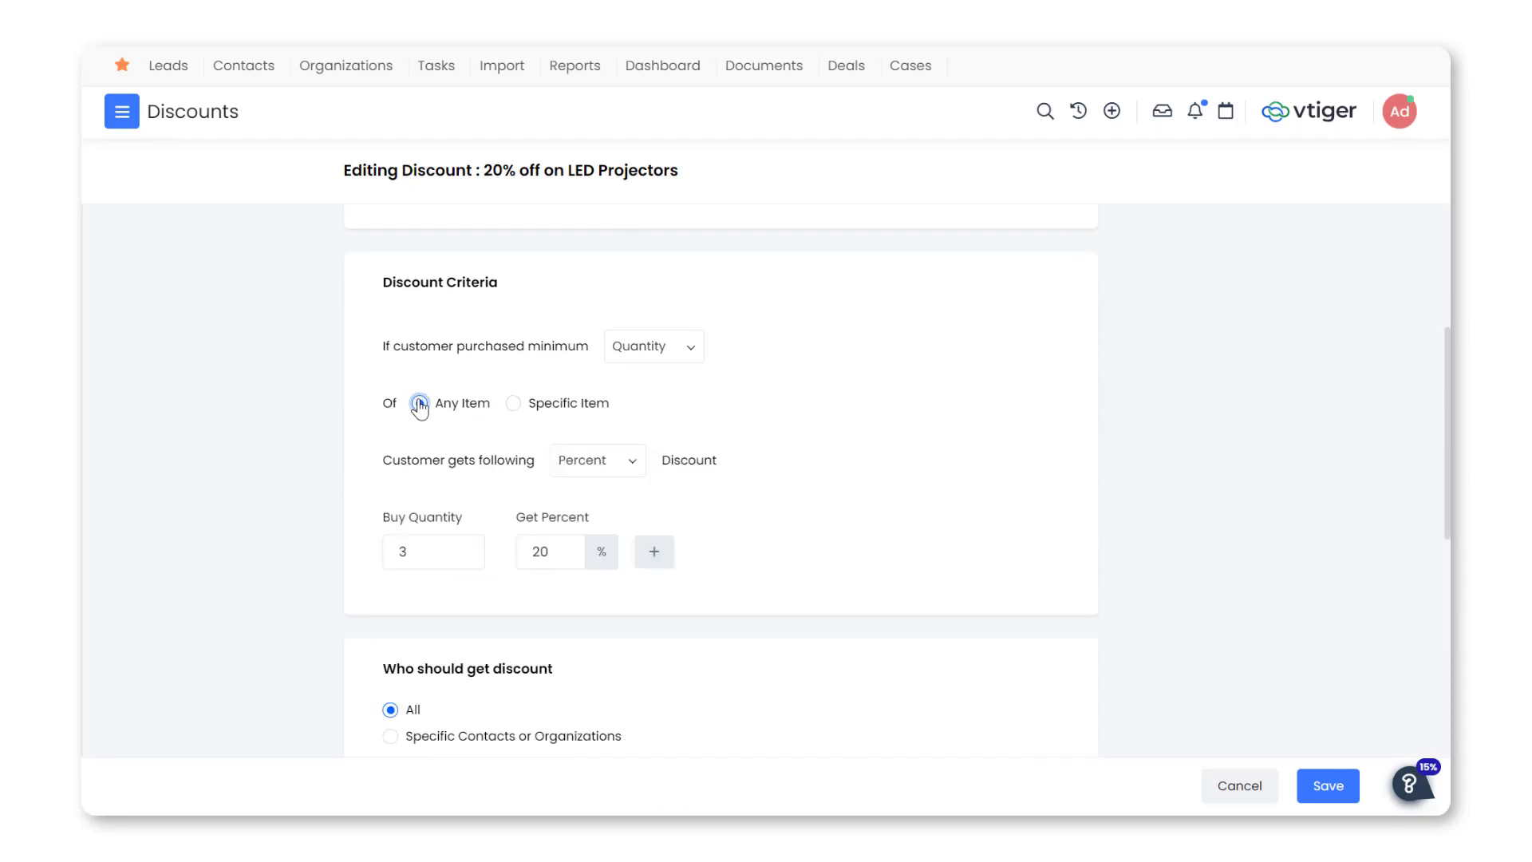
pyautogui.click(514, 404)
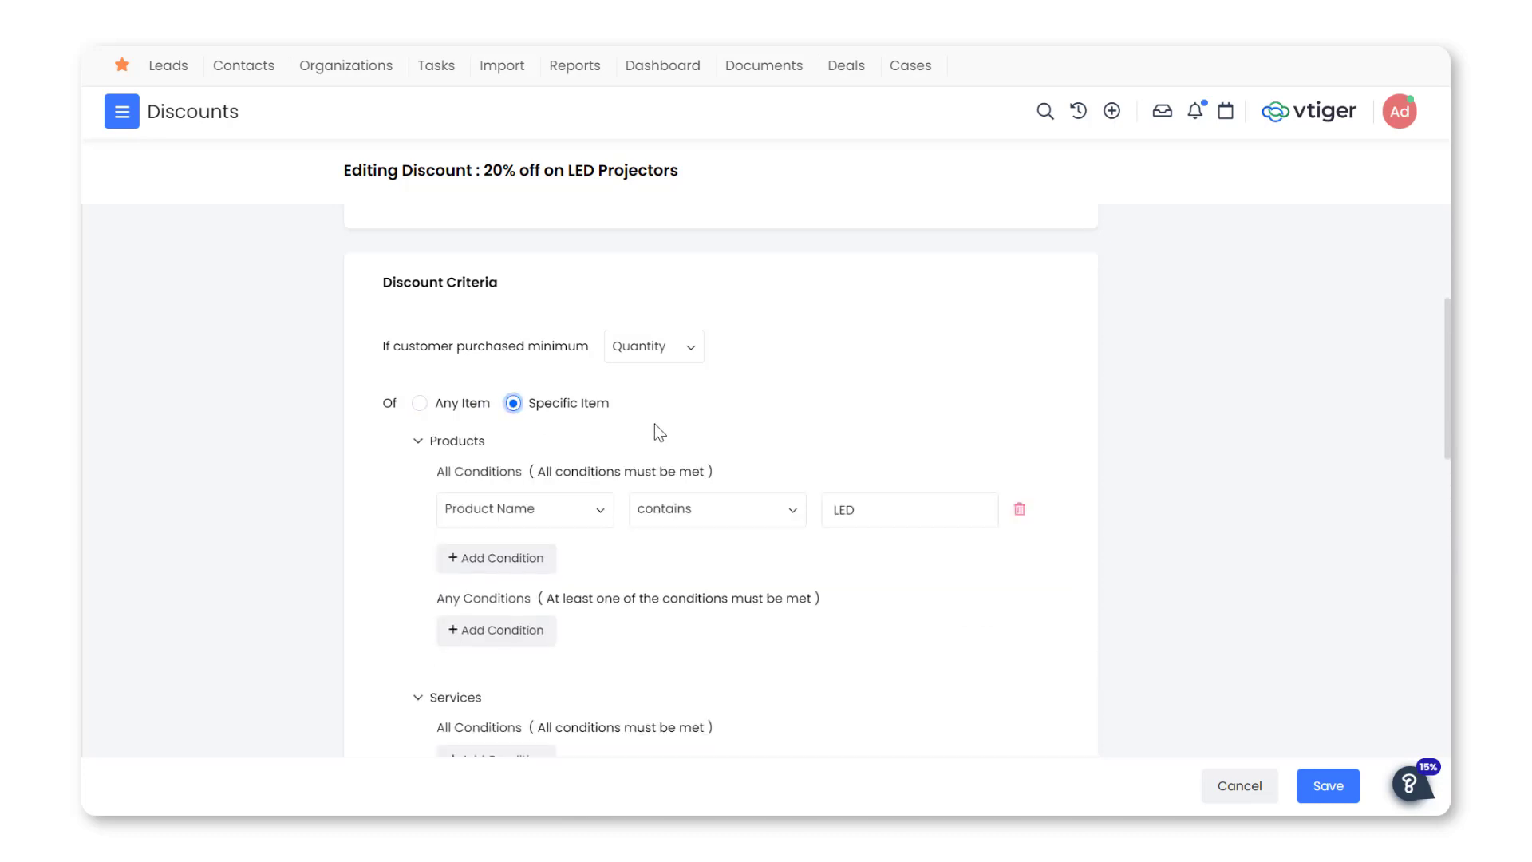
pyautogui.scroll(-2, 654, 424)
pyautogui.scroll(-1, 655, 425)
pyautogui.scroll(-2, 654, 425)
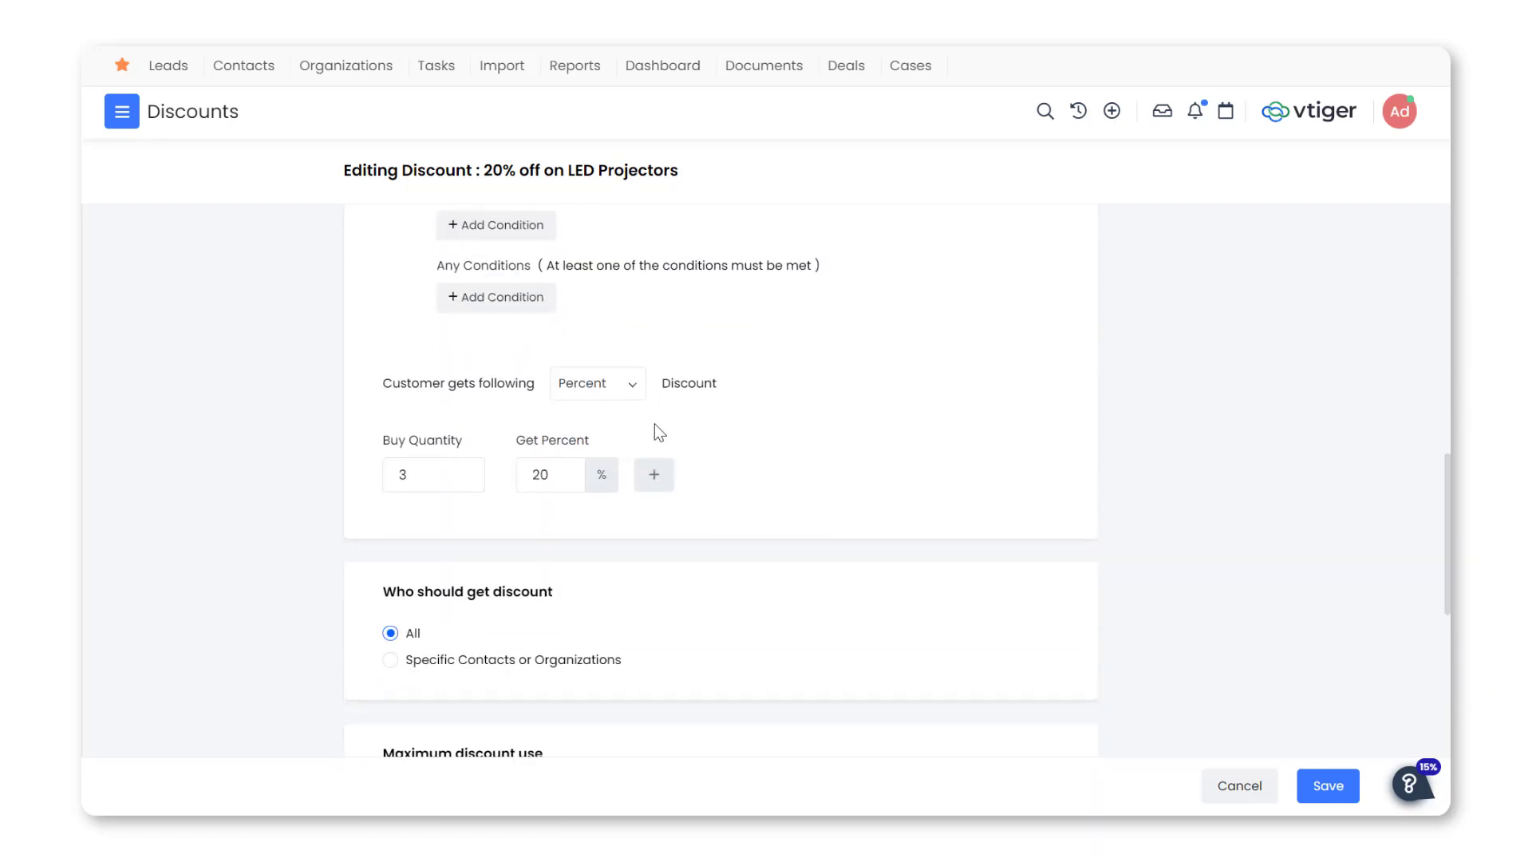
pyautogui.scroll(-1, 606, 461)
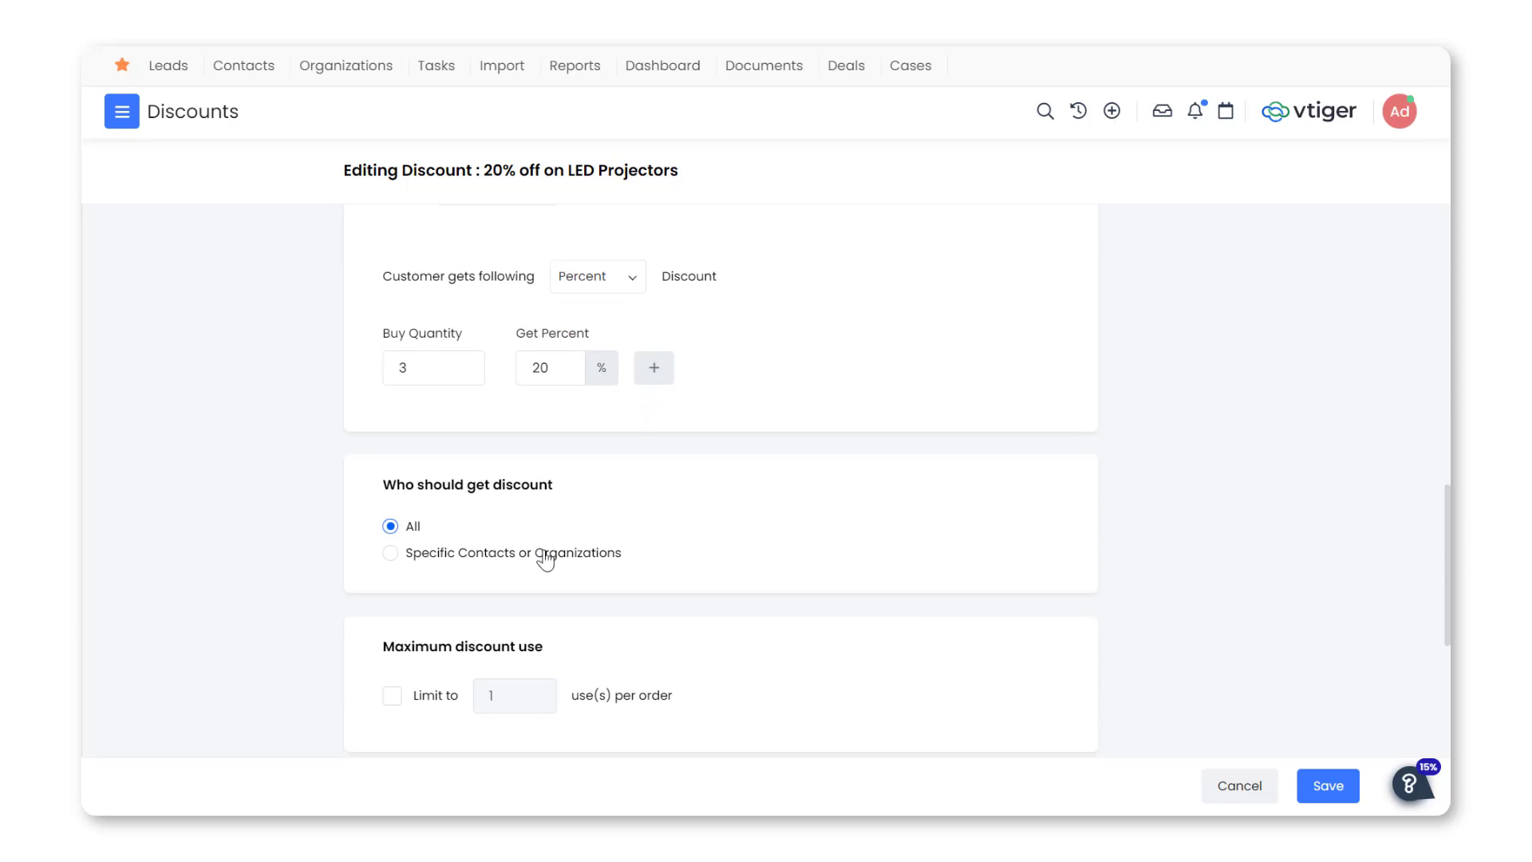
pyautogui.scroll(-1, 546, 558)
pyautogui.scroll(-1, 600, 464)
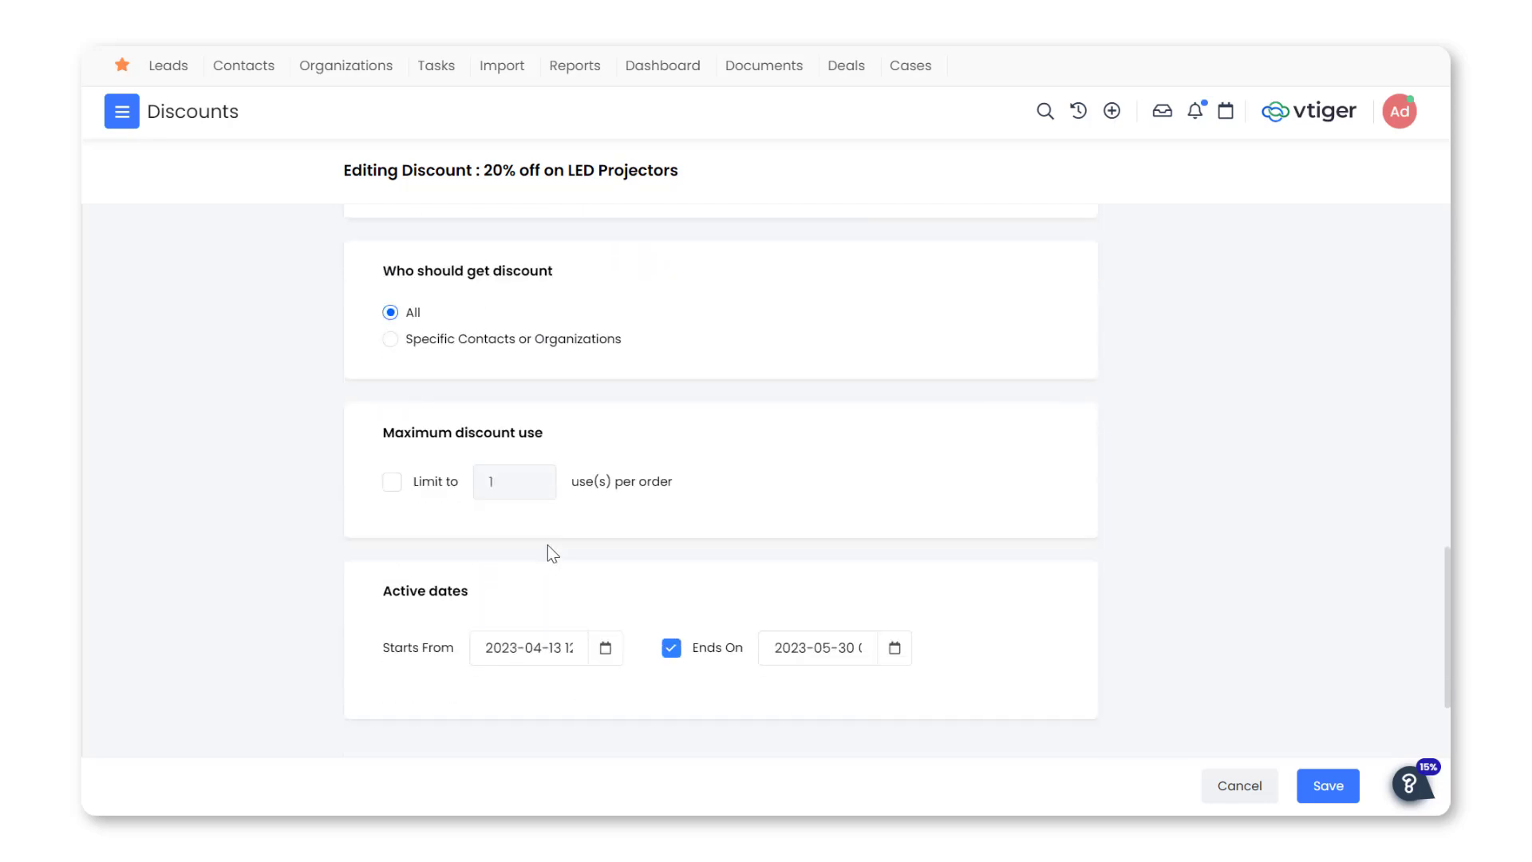